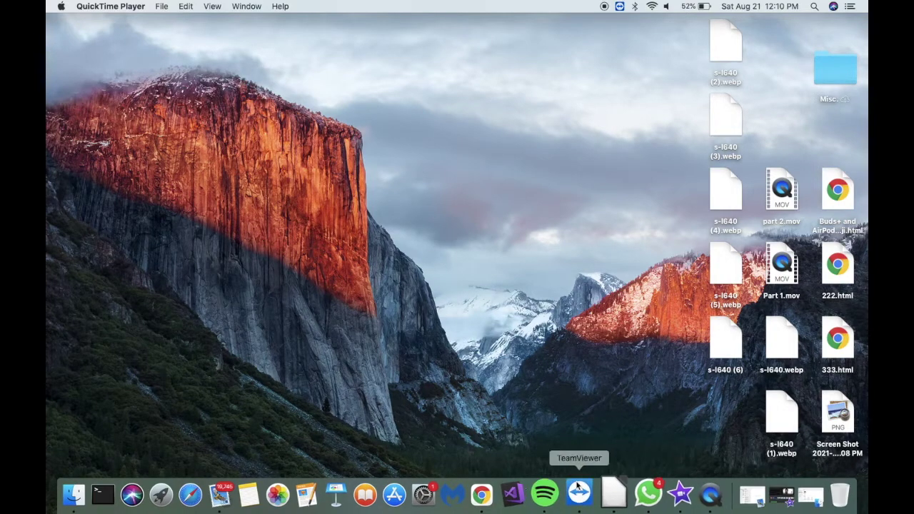
# Step: Switch to Chrome, search for "mpnp login online" in a new tab and open Manitoba's User Account Self-Administration Logon page
pyautogui.click(500, 494)
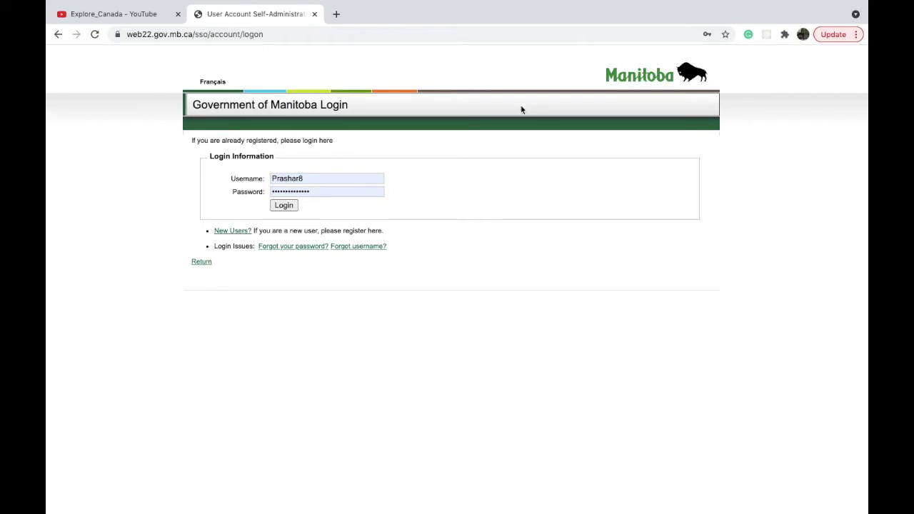
pyautogui.click(337, 14)
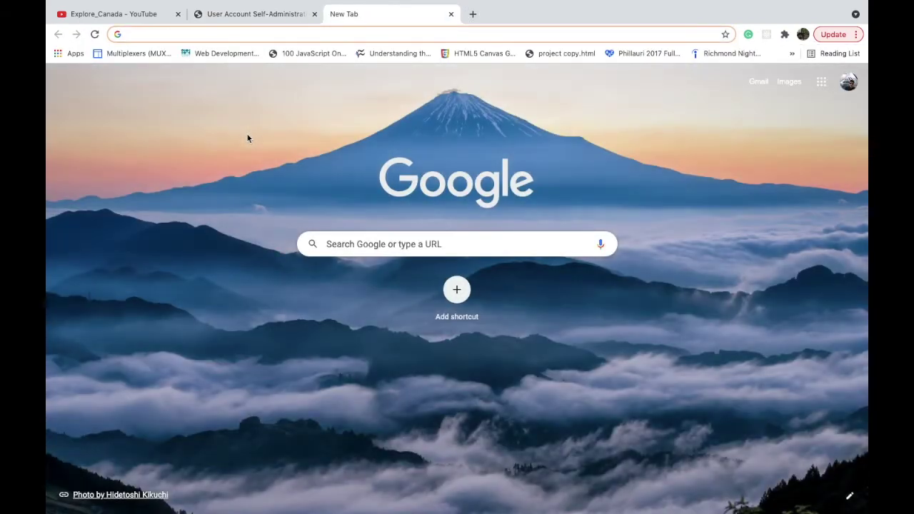
pyautogui.write('mpnp')
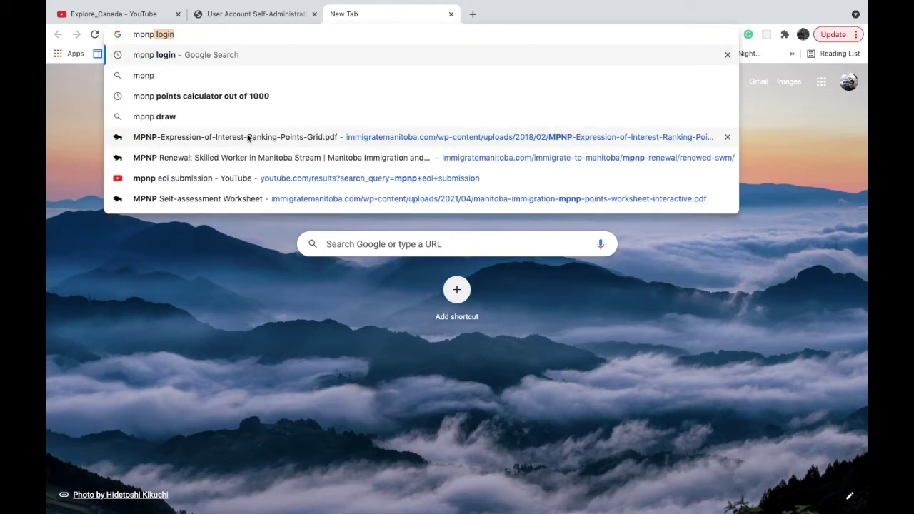
pyautogui.press('Right')
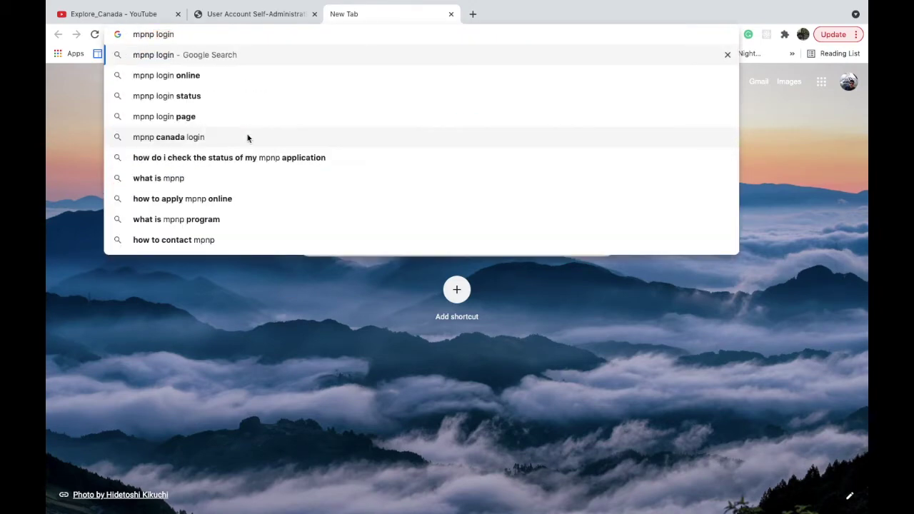
pyautogui.click(237, 75)
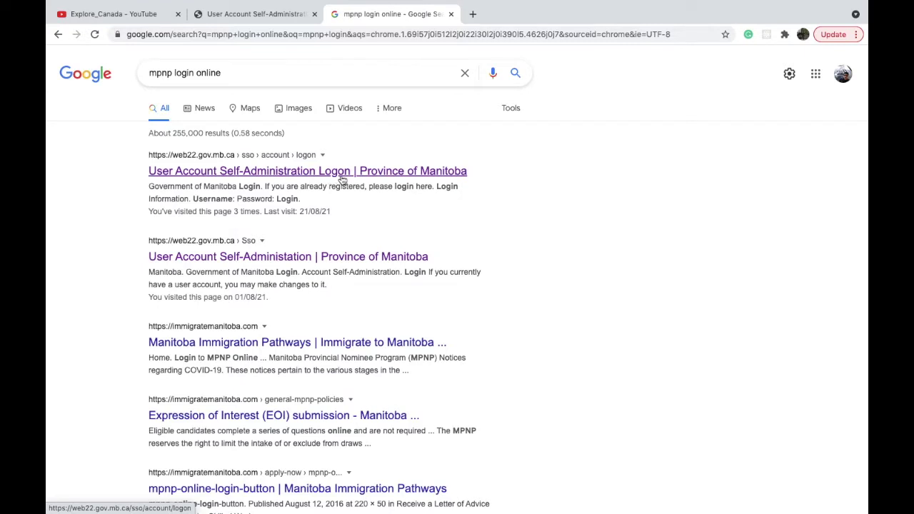
pyautogui.click(218, 171)
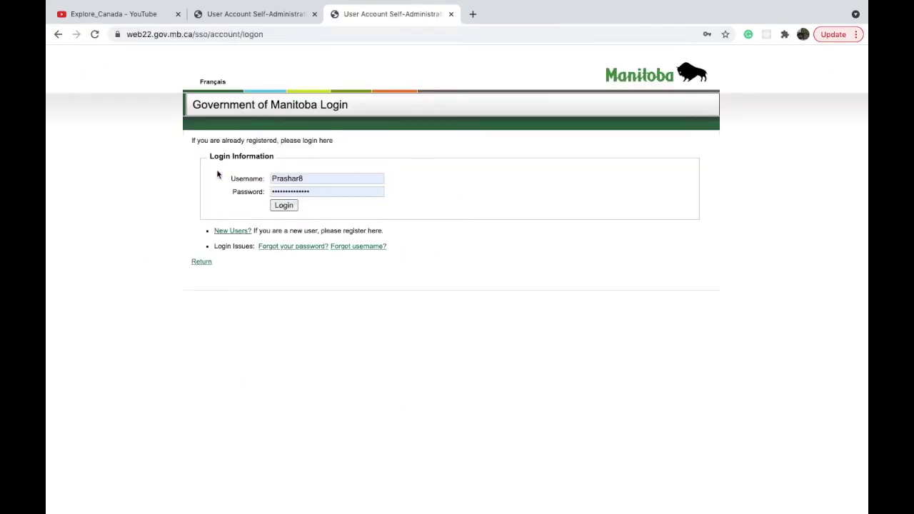
# Step: View the new-user registration form for a Manitoba government login and close that browser tab
pyautogui.click(231, 233)
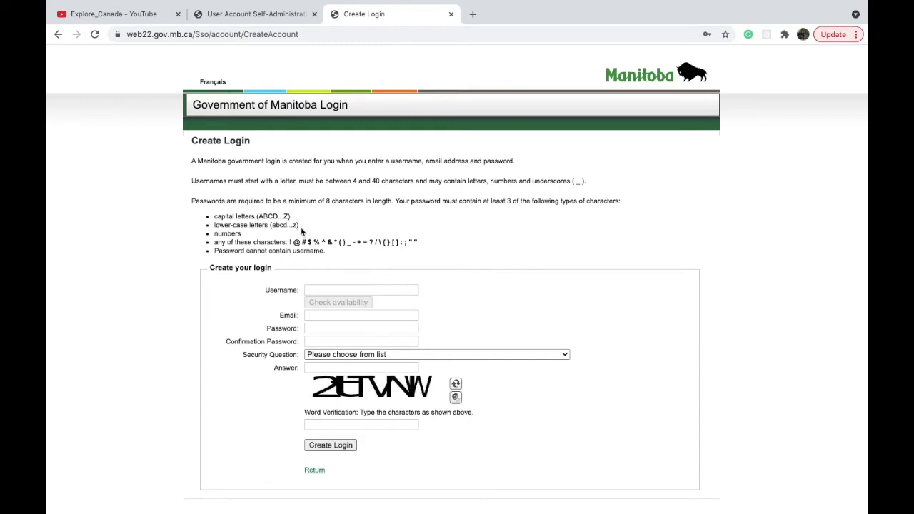
pyautogui.click(451, 14)
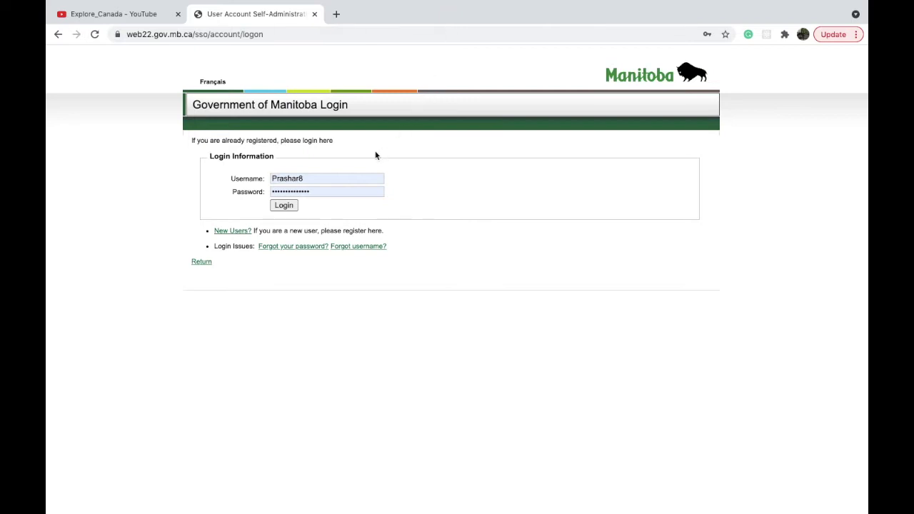
# Step: Log in to the Government of Manitoba account with the saved credentials and open the Manitoba Provincial Nominee Program (MPNP) service
pyautogui.click(290, 206)
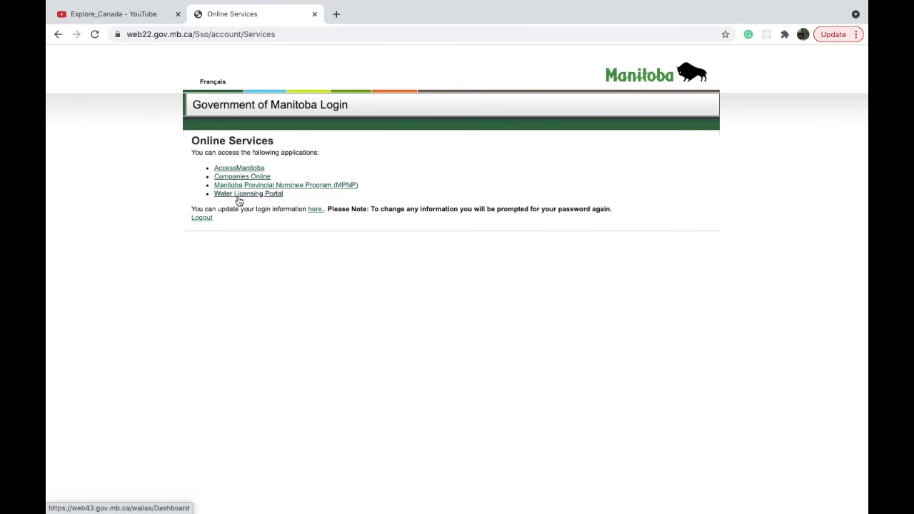
pyautogui.click(303, 187)
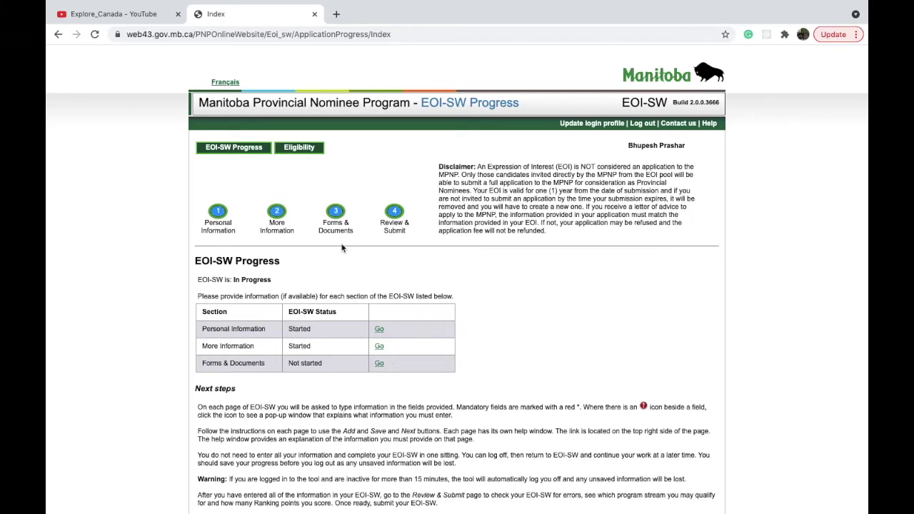
# Step: Open the Eligibility questionnaire and review its answers from intent to settle in Manitoba through occupation and language test scores
pyautogui.scroll(-1, 342, 248)
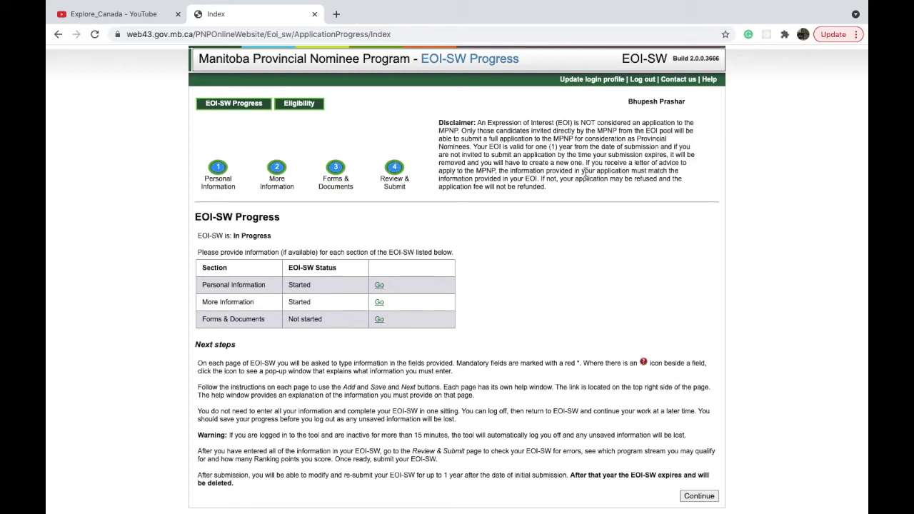
pyautogui.click(303, 108)
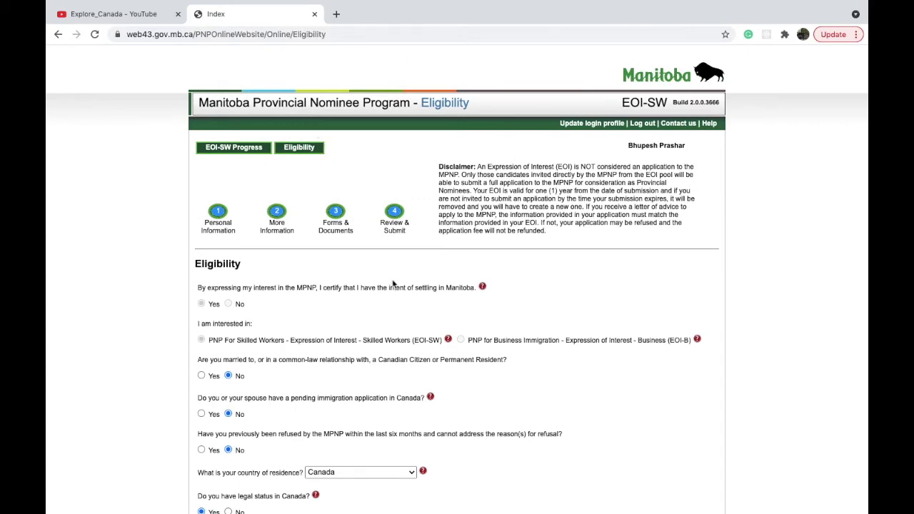
pyautogui.scroll(-3, 393, 284)
pyautogui.scroll(-1, 393, 284)
pyautogui.scroll(-10, 392, 284)
pyautogui.moveTo(519, 6)
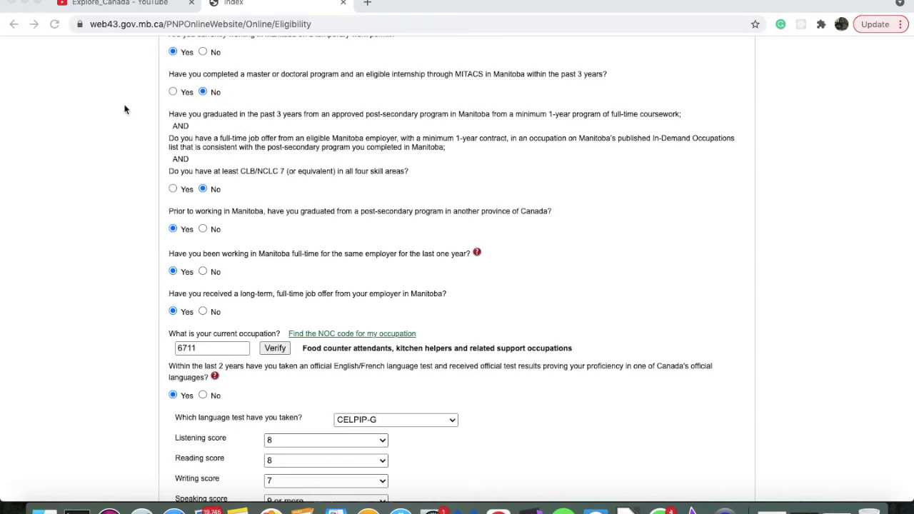
pyautogui.scroll(10, 124, 109)
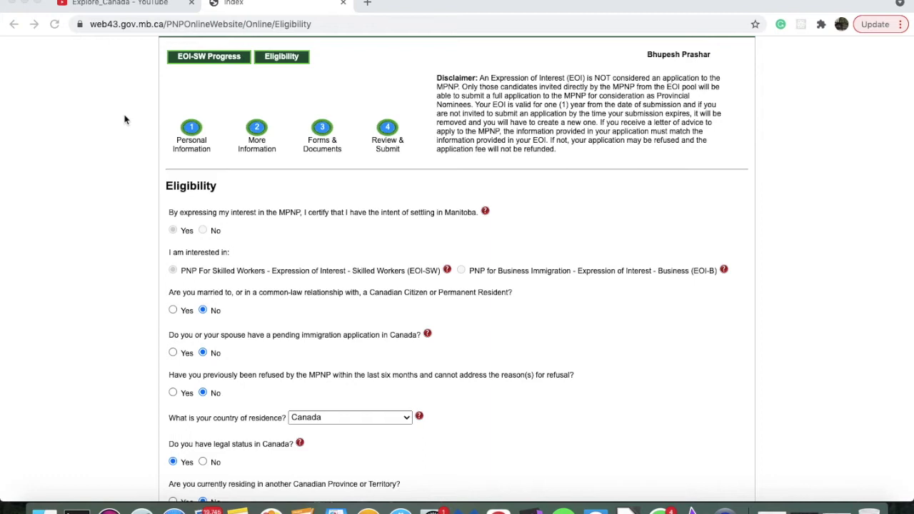
pyautogui.scroll(-5, 124, 119)
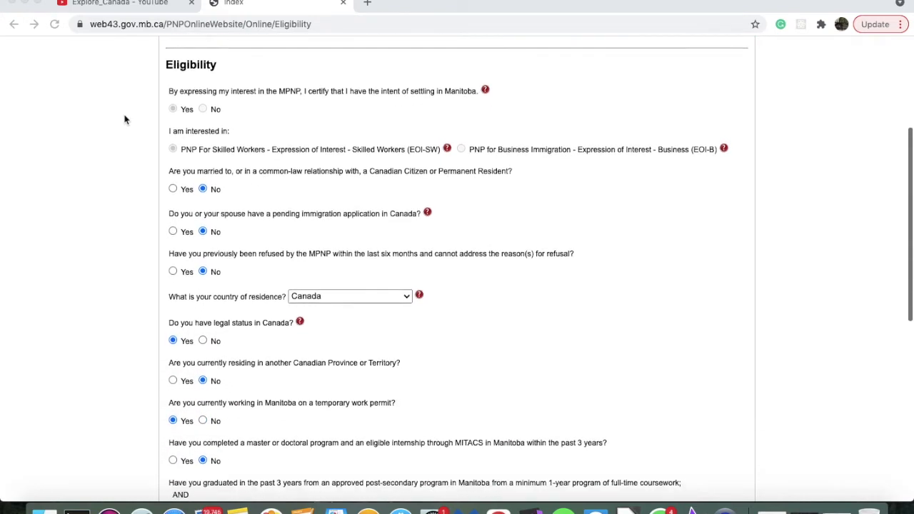
pyautogui.scroll(-3, 124, 120)
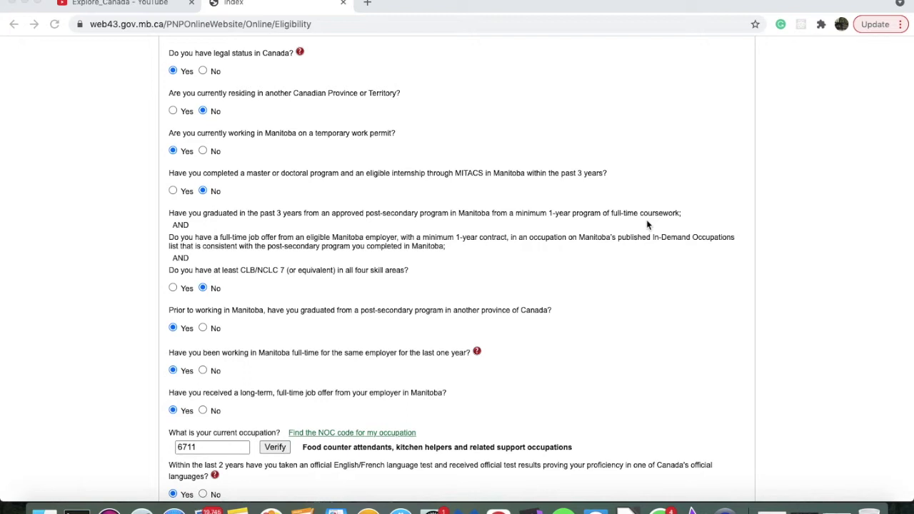
pyautogui.scroll(-5, 648, 224)
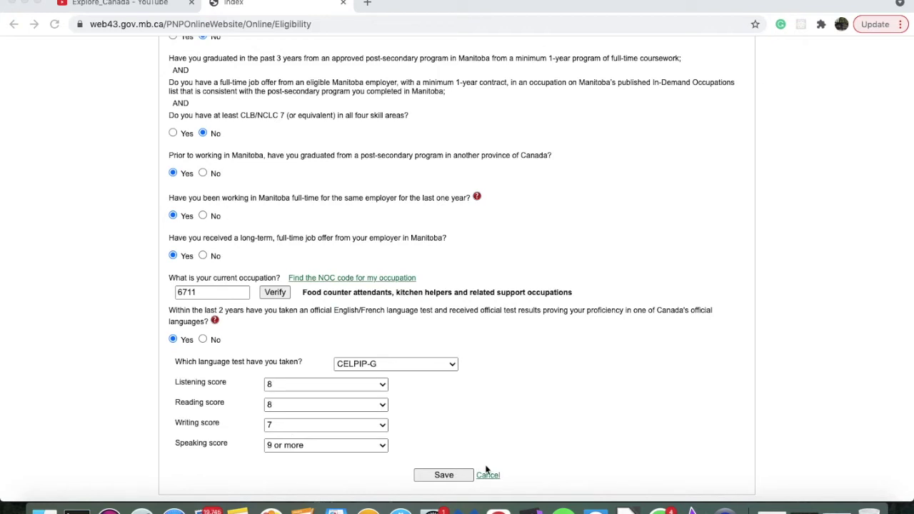
# Step: Save the answers on the Eligibility questionnaire
pyautogui.click(458, 478)
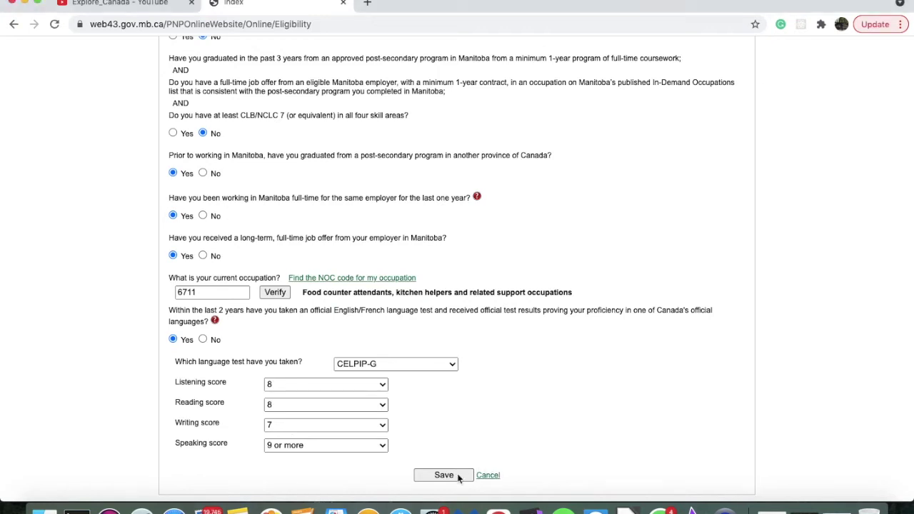
pyautogui.click(444, 478)
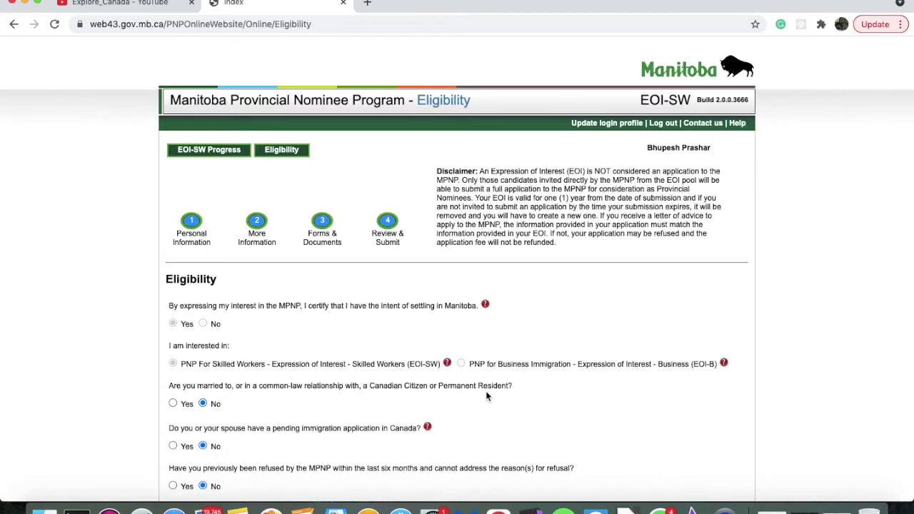
# Step: Open the Personal Information section from the EOI-SW Progress page and save its details
pyautogui.scroll(-2, 402, 306)
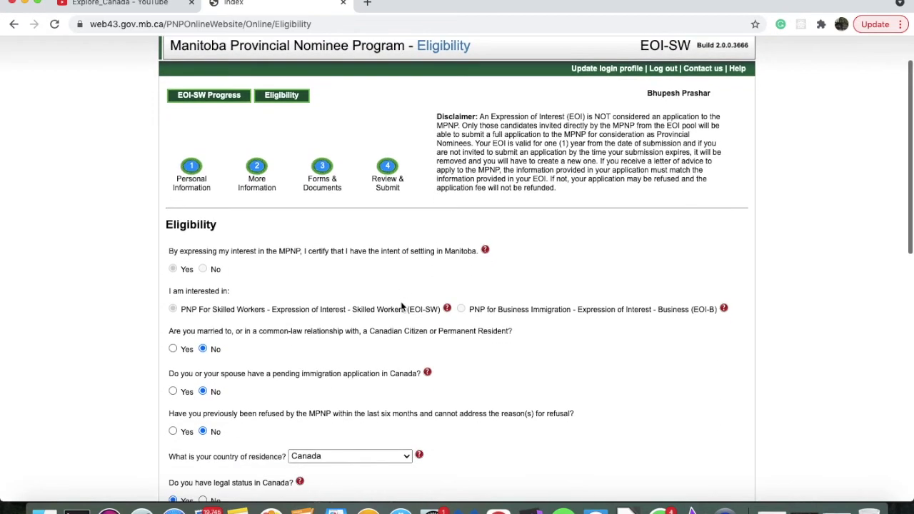
pyautogui.click(205, 100)
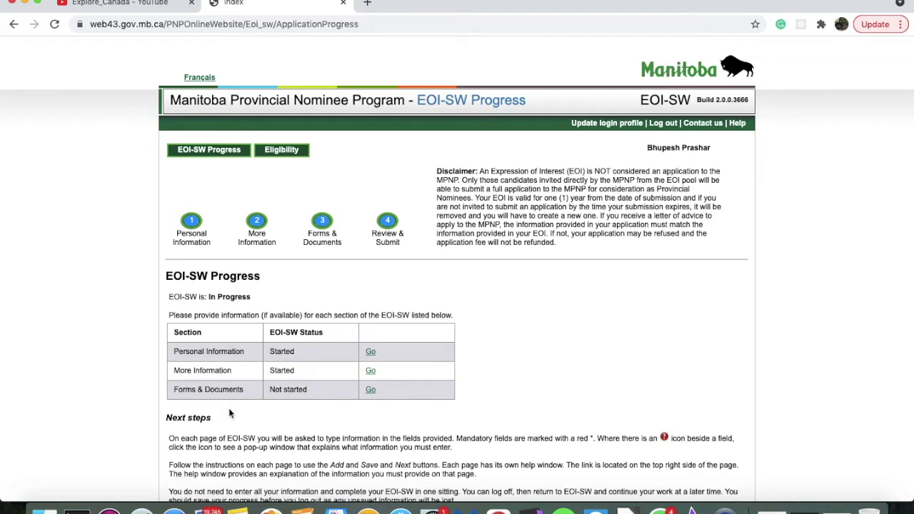
pyautogui.click(371, 354)
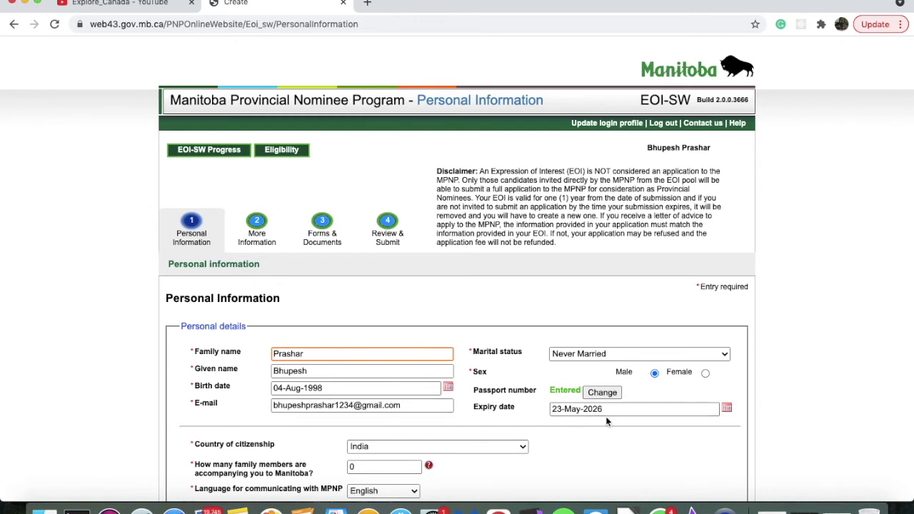
pyautogui.scroll(-2, 496, 372)
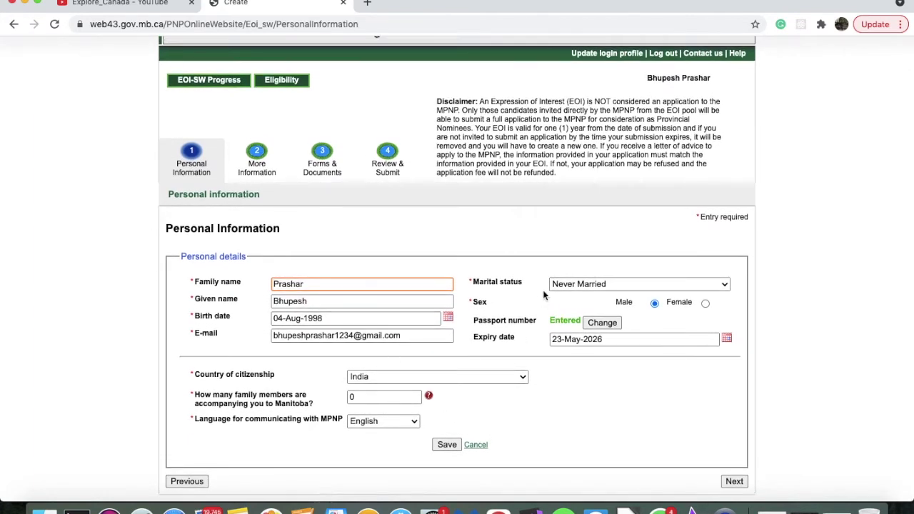
pyautogui.click(447, 446)
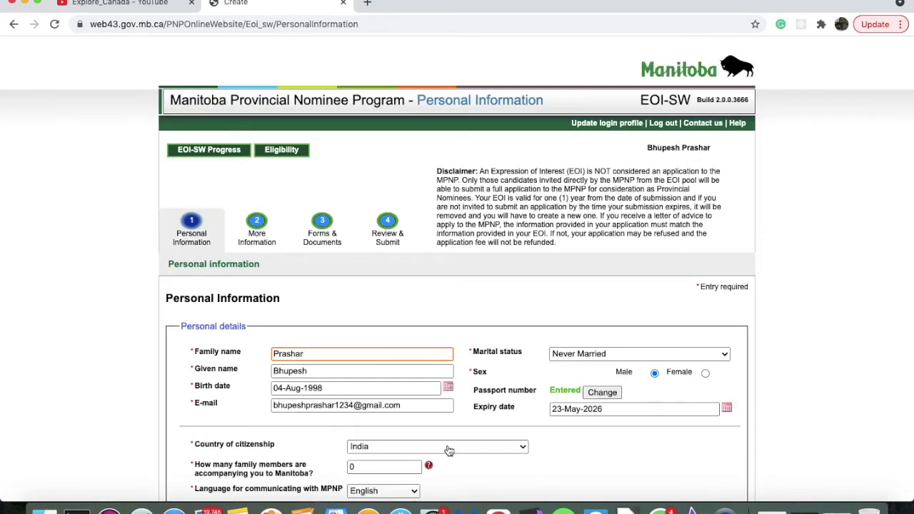
pyautogui.scroll(-2, 448, 451)
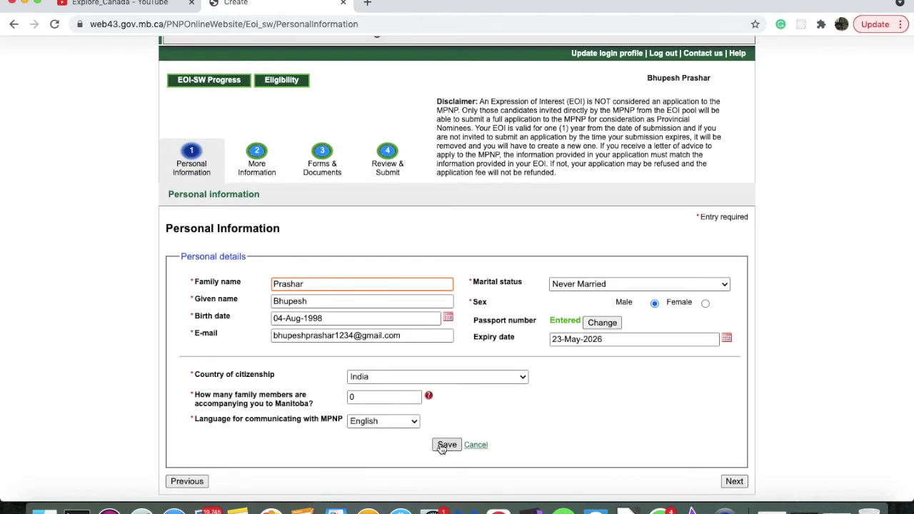
# Step: Open the More Information section, set the active Express Entry profile answer to Yes to view its extra fields, and return it to No
pyautogui.click(264, 177)
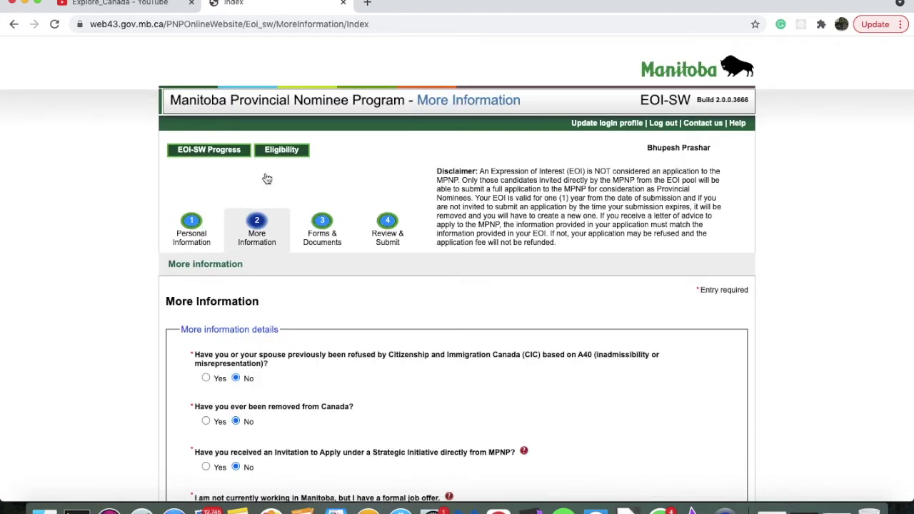
pyautogui.scroll(-8, 267, 179)
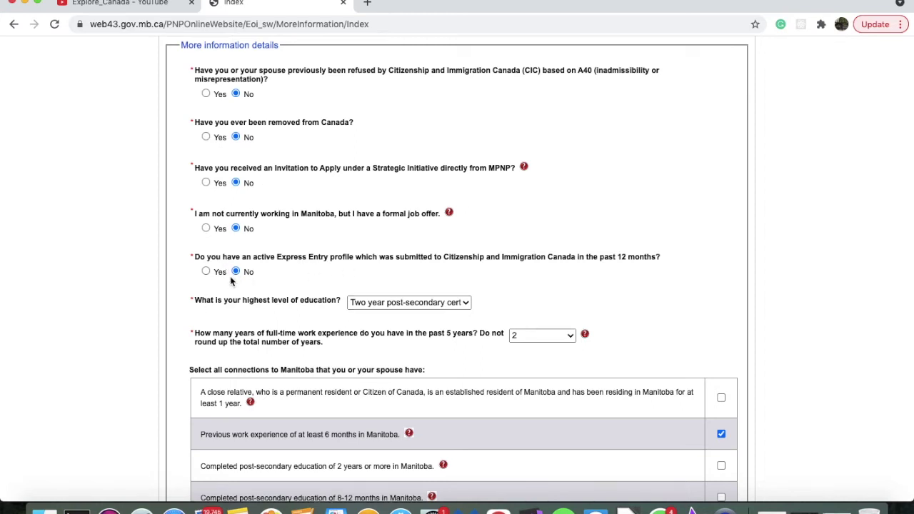
pyautogui.click(207, 271)
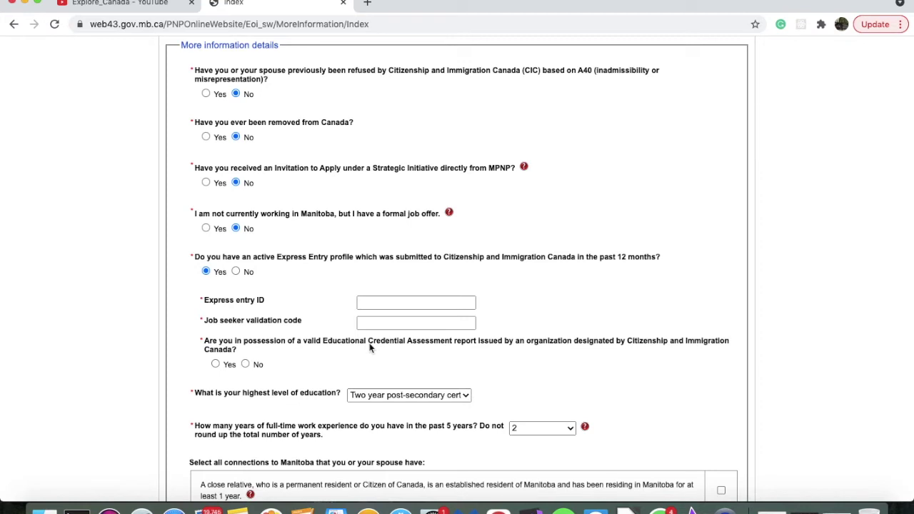
pyautogui.click(236, 272)
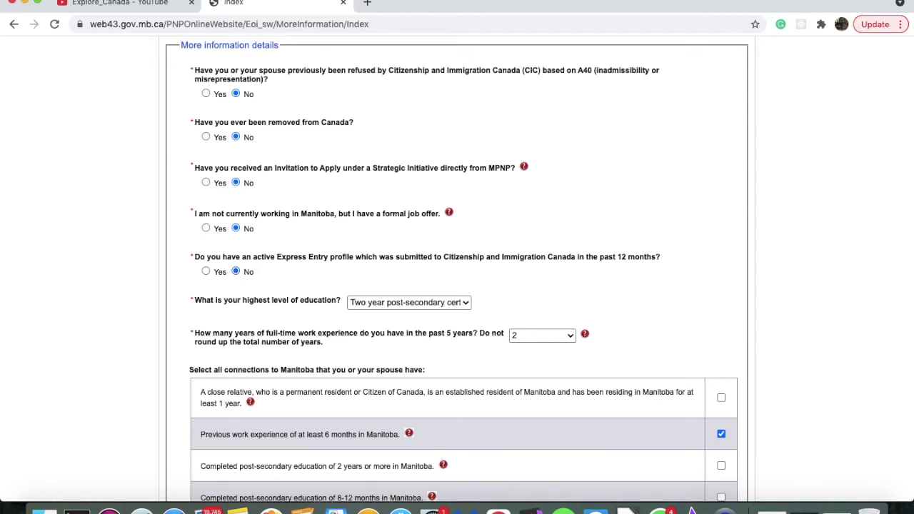
# Step: Review the More Information answers on Manitoba connections, language test, destination and other provinces, and read the help note on settlement funds
pyautogui.scroll(-5, 537, 162)
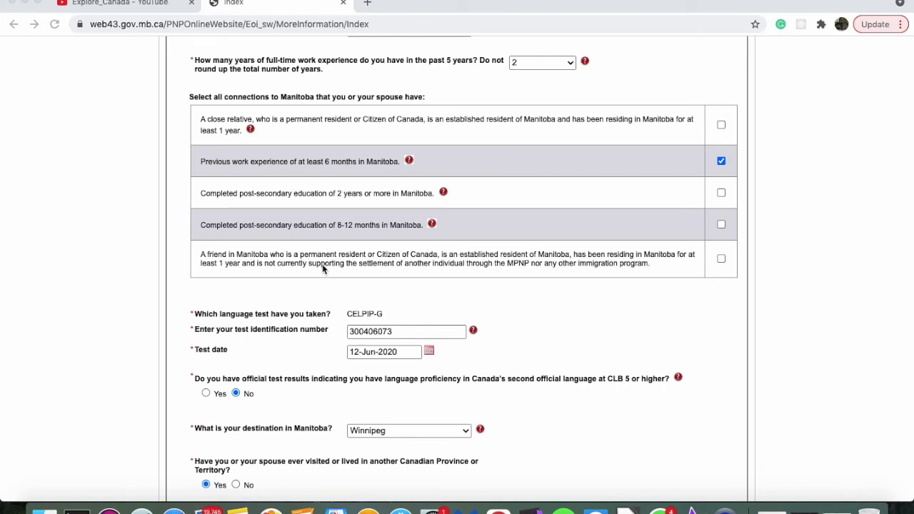
pyautogui.scroll(-5, 322, 268)
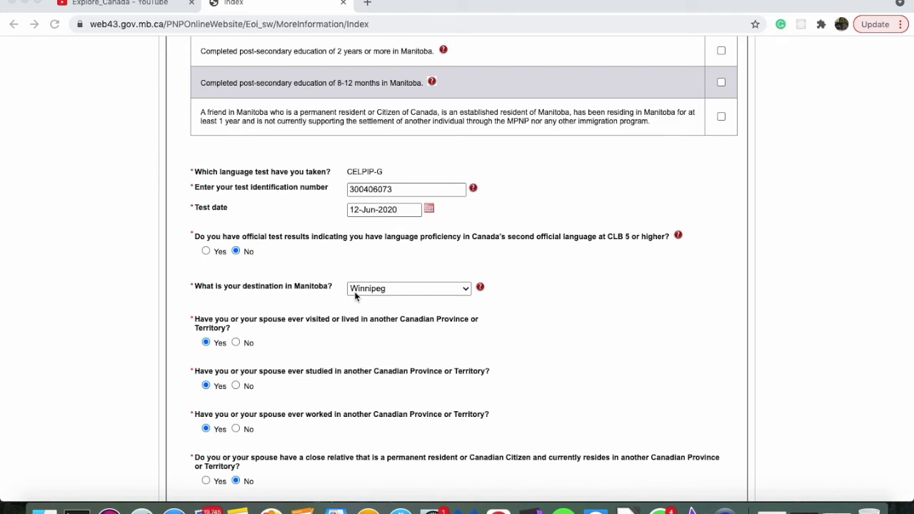
pyautogui.scroll(-2, 355, 296)
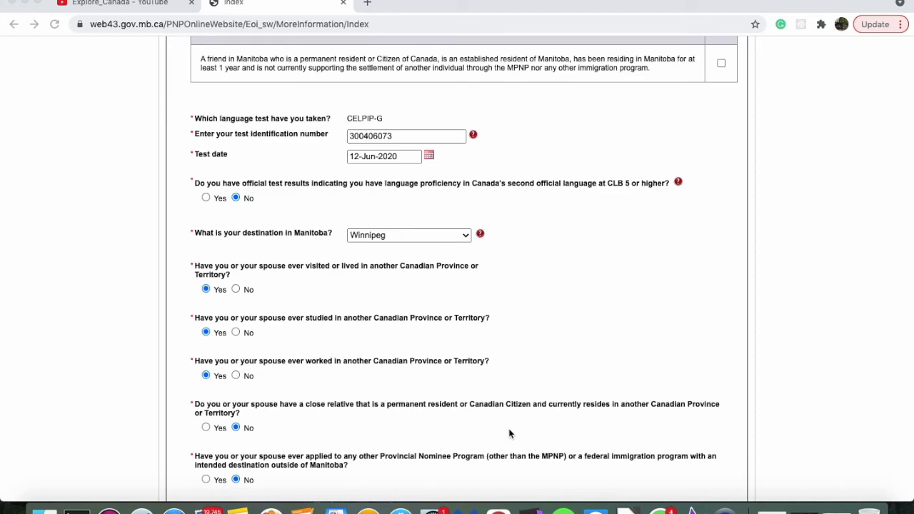
pyautogui.scroll(-3, 382, 429)
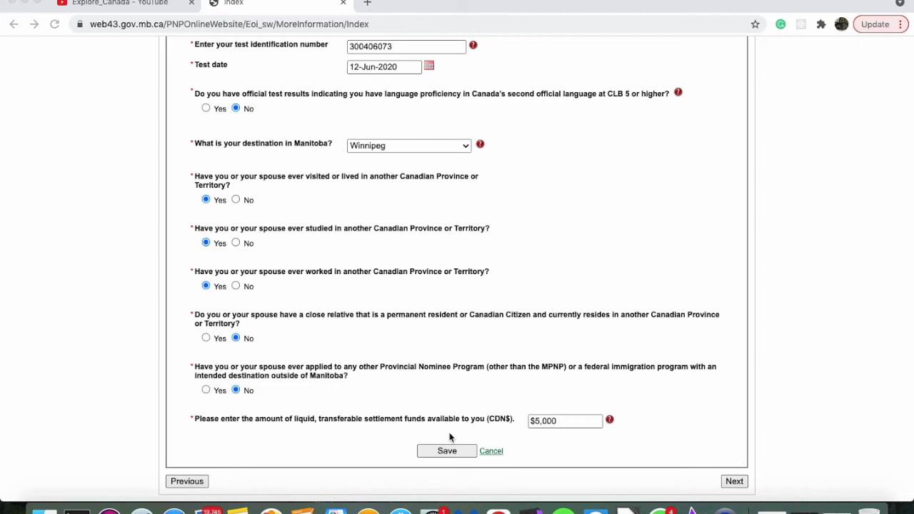
pyautogui.click(611, 422)
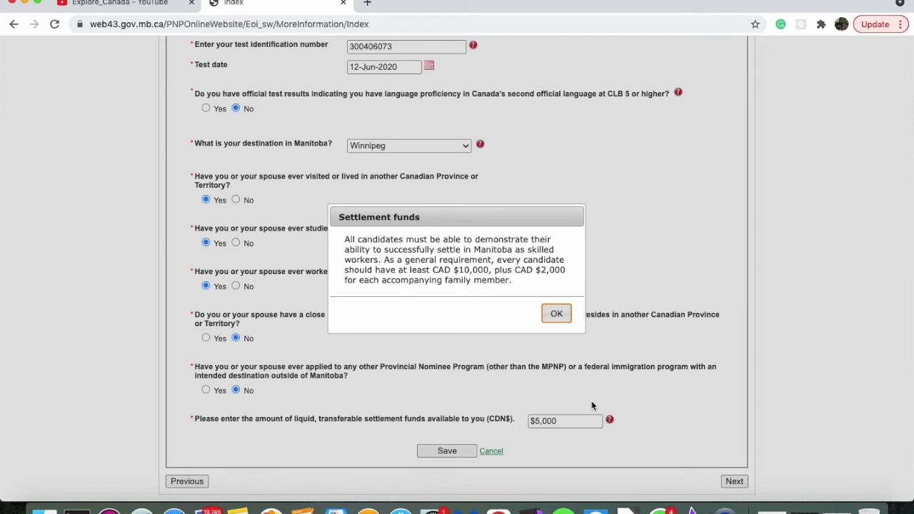
pyautogui.click(556, 317)
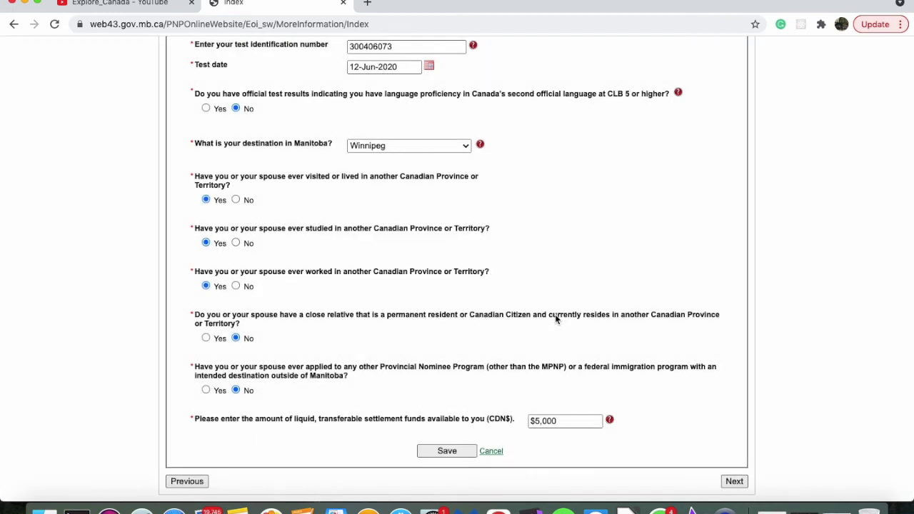
# Step: Save the More Information answers and open the Forms & Documents section
pyautogui.click(459, 457)
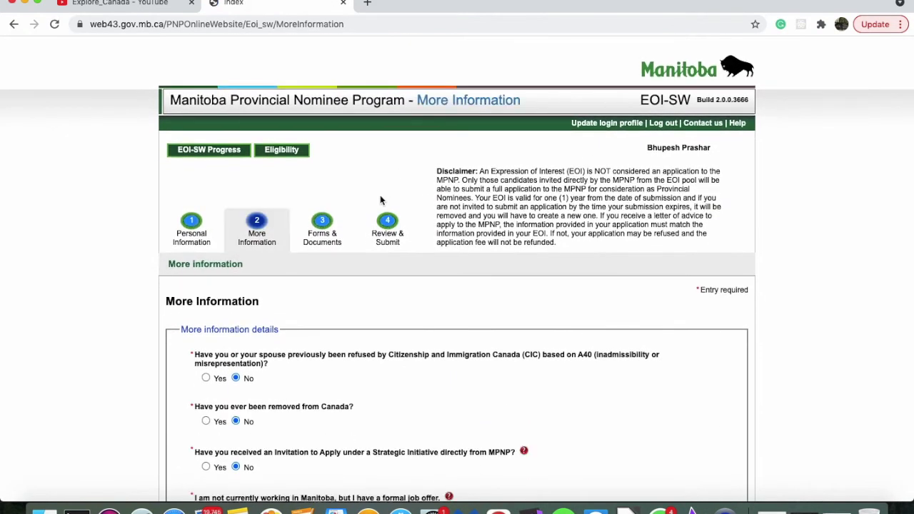
pyautogui.click(322, 228)
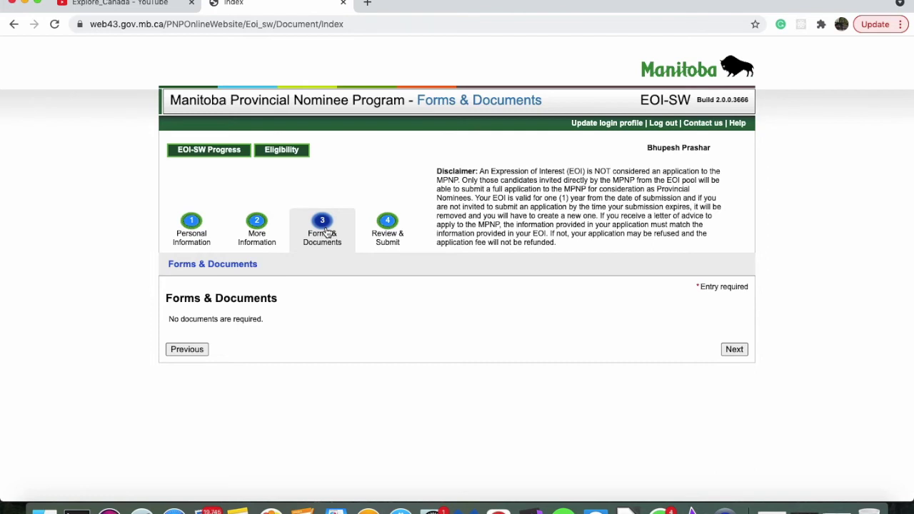
# Step: Open Review & Submit and go through the EOI-SW validation and Documents review pages to Submit EOI-SW
pyautogui.click(386, 245)
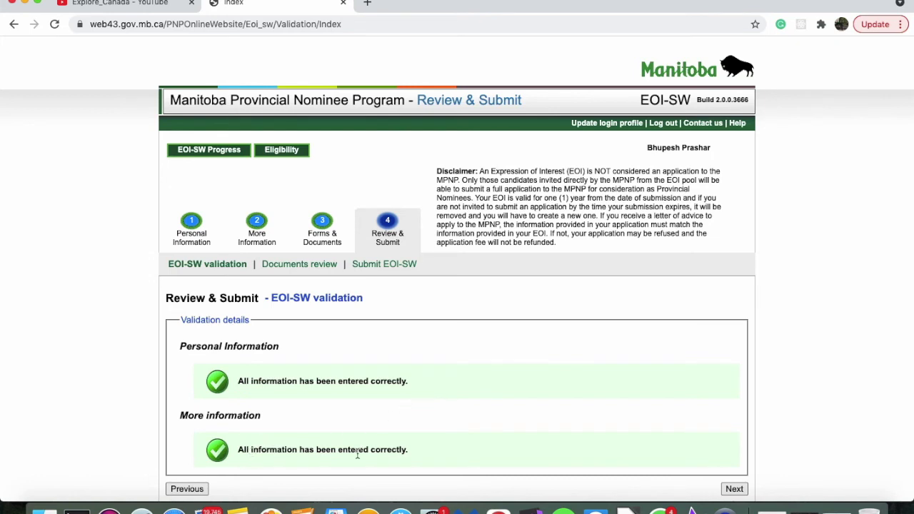
pyautogui.scroll(-1, 481, 434)
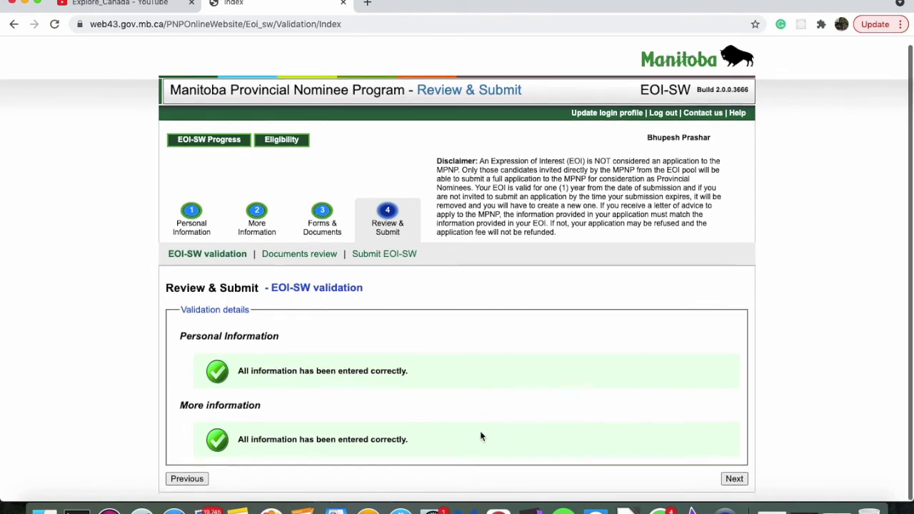
pyautogui.click(733, 483)
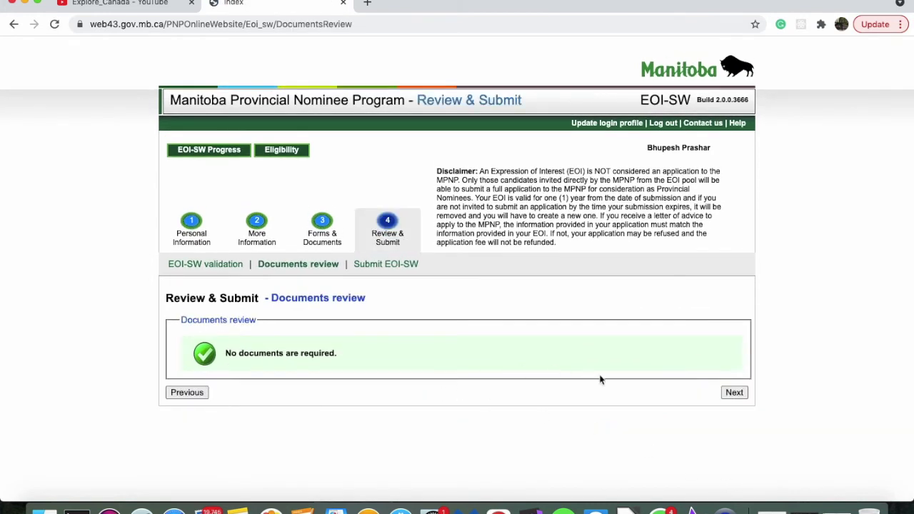
pyautogui.click(735, 394)
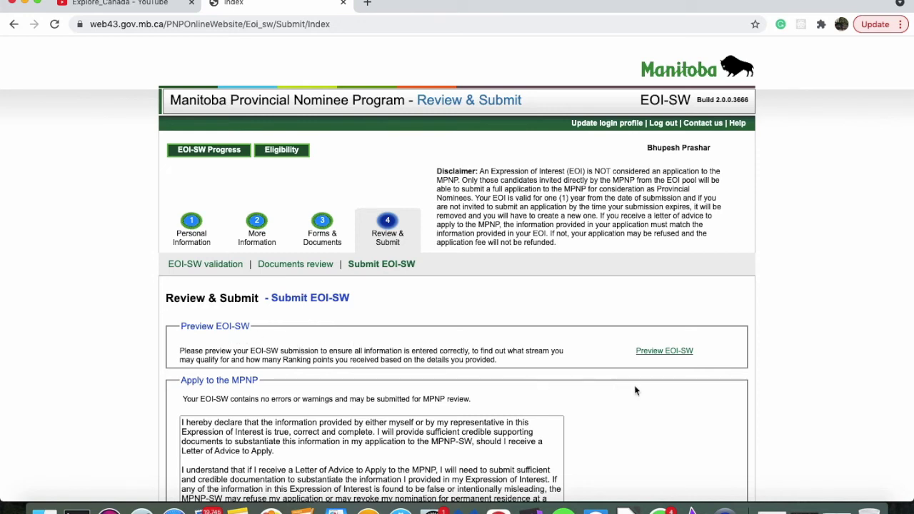
# Step: Open the EOI-SW preview report and review its Eligibility and Personal information pages
pyautogui.click(652, 356)
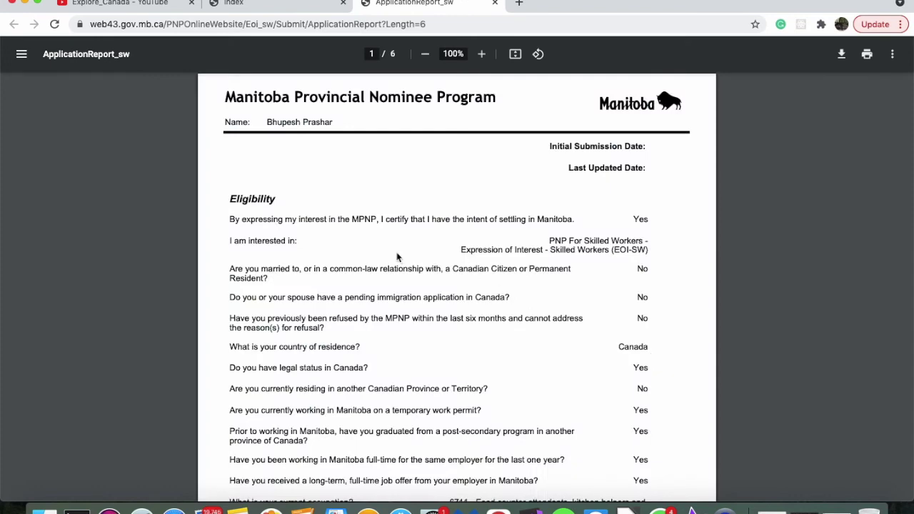
pyautogui.scroll(-3, 397, 257)
pyautogui.scroll(3, 397, 257)
pyautogui.scroll(-5, 398, 258)
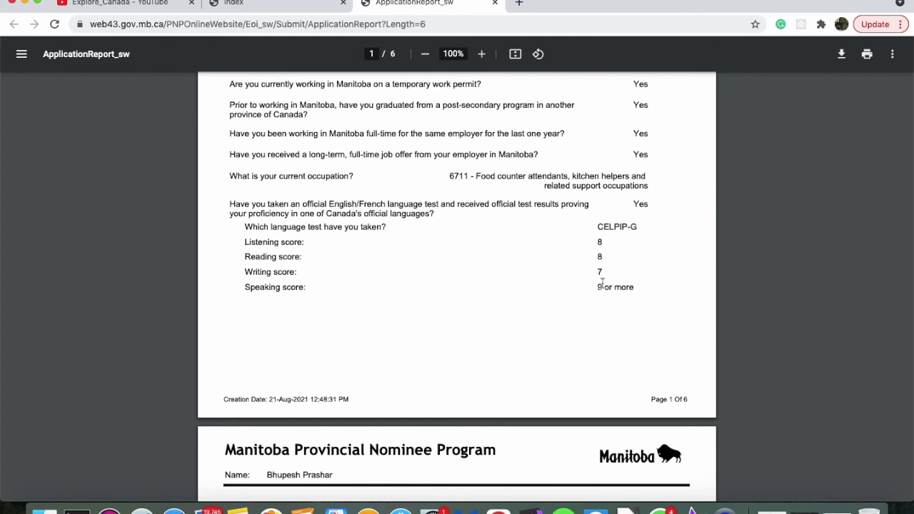
pyautogui.scroll(-2, 683, 295)
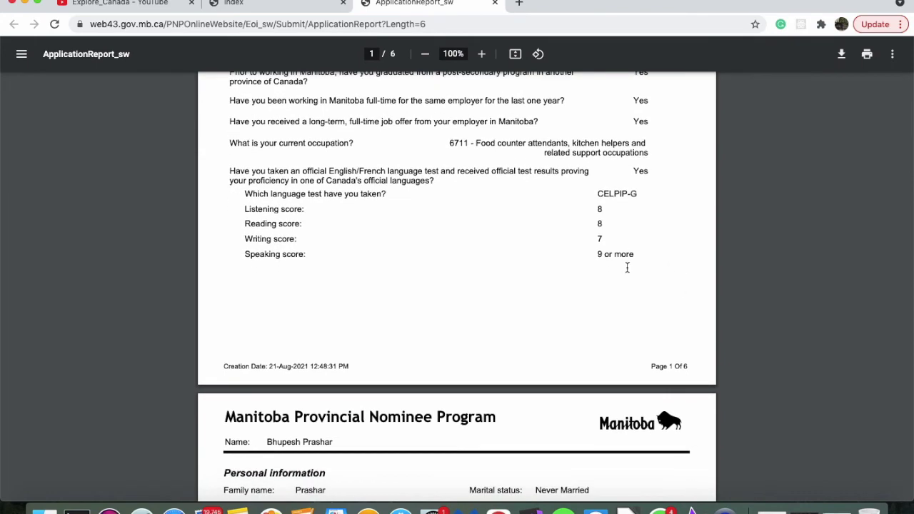
pyautogui.scroll(-5, 630, 301)
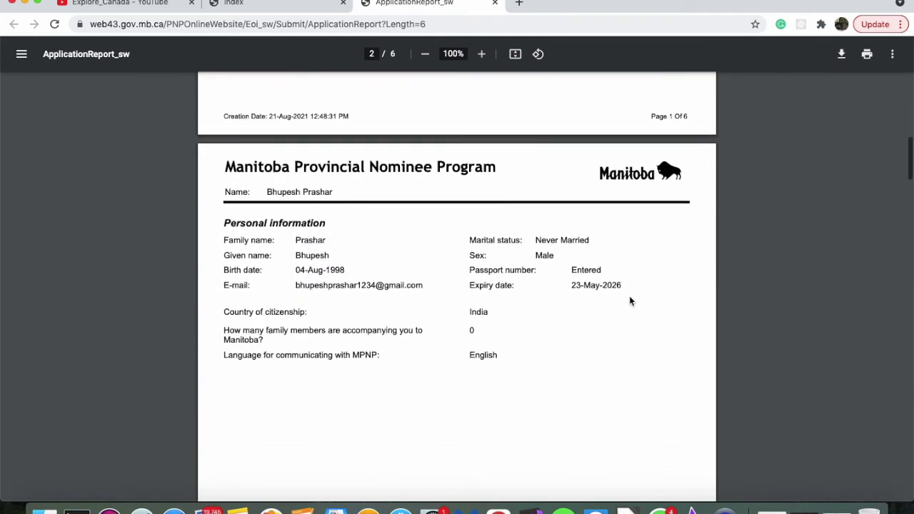
pyautogui.scroll(4, 631, 301)
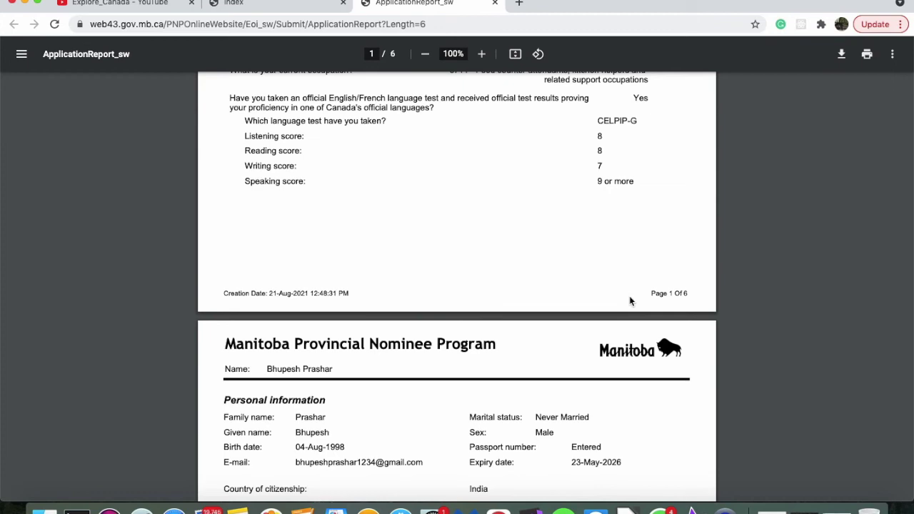
pyautogui.scroll(-5, 630, 301)
pyautogui.scroll(2, 630, 301)
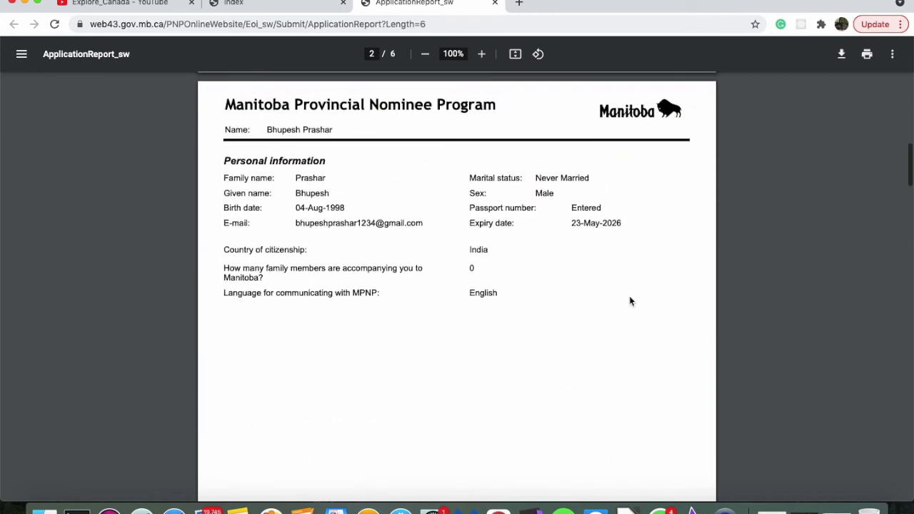
pyautogui.scroll(-3, 630, 301)
pyautogui.scroll(-8, 630, 301)
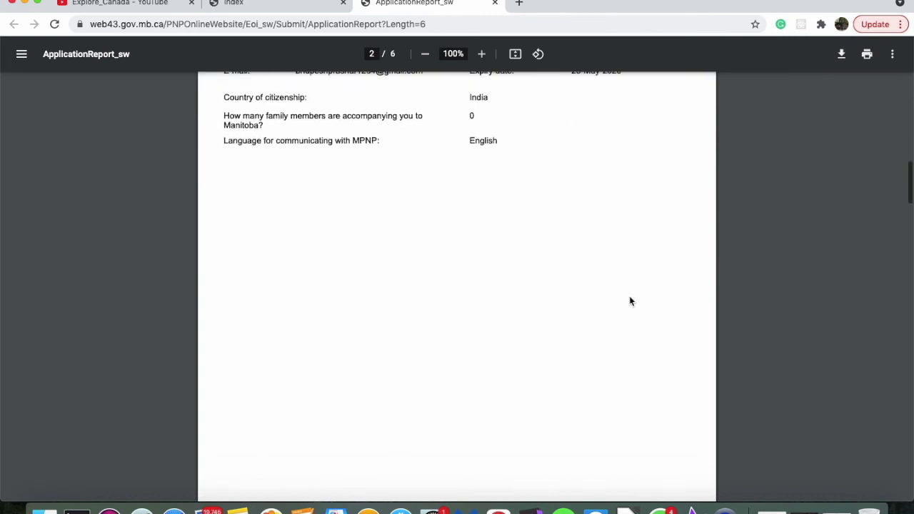
# Step: Review the report's More Information answers and EOI Results ranking points, and close the report
pyautogui.scroll(-10, 631, 300)
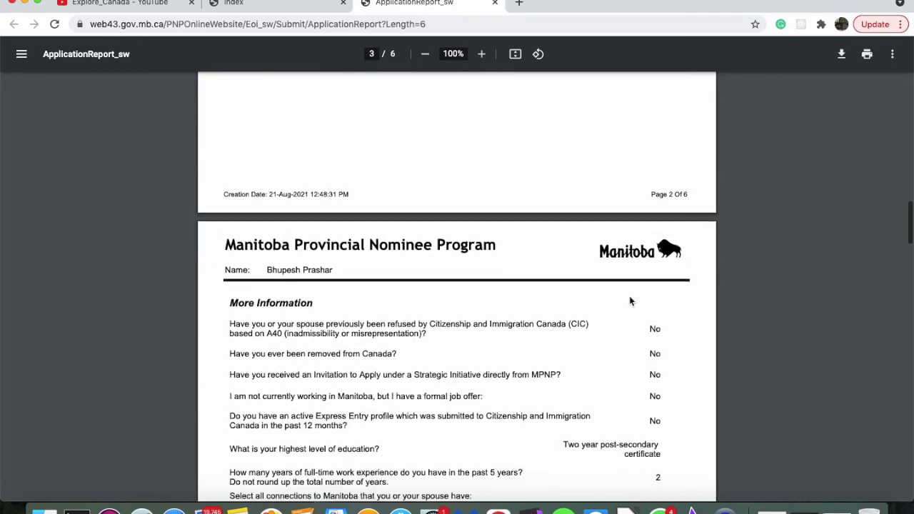
pyautogui.scroll(-1, 630, 301)
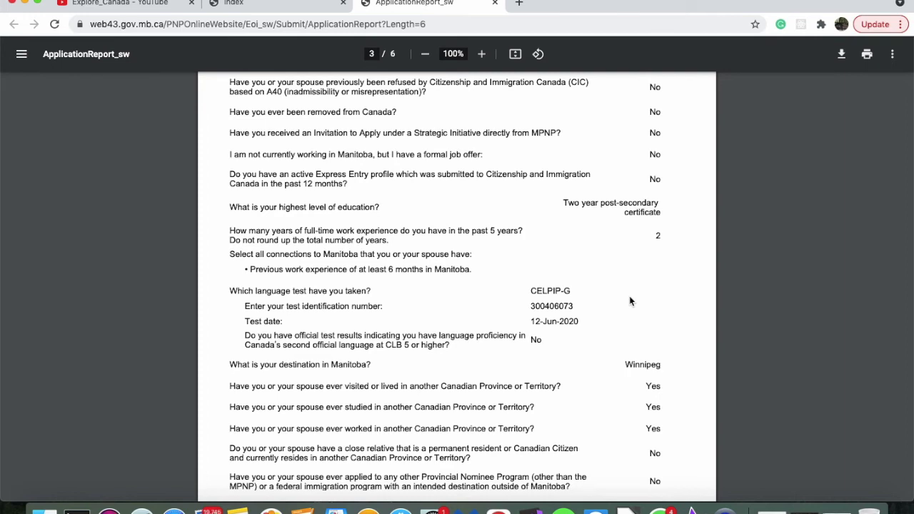
pyautogui.scroll(-15, 630, 301)
pyautogui.scroll(-10, 630, 301)
pyautogui.scroll(-5, 630, 301)
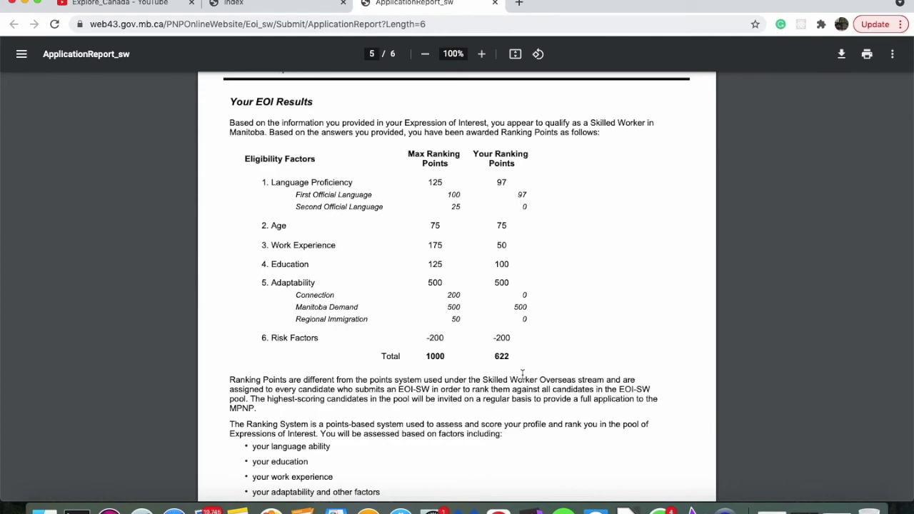
pyautogui.scroll(20, 523, 373)
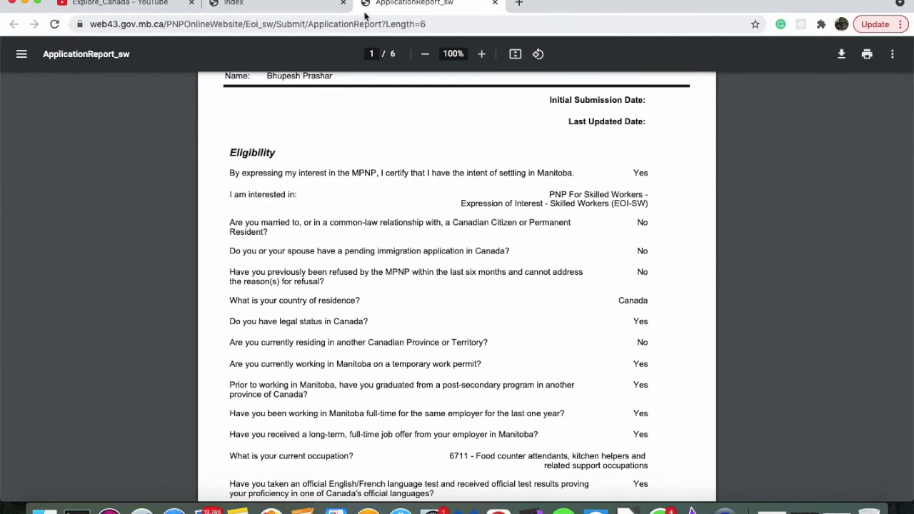
pyautogui.click(495, 3)
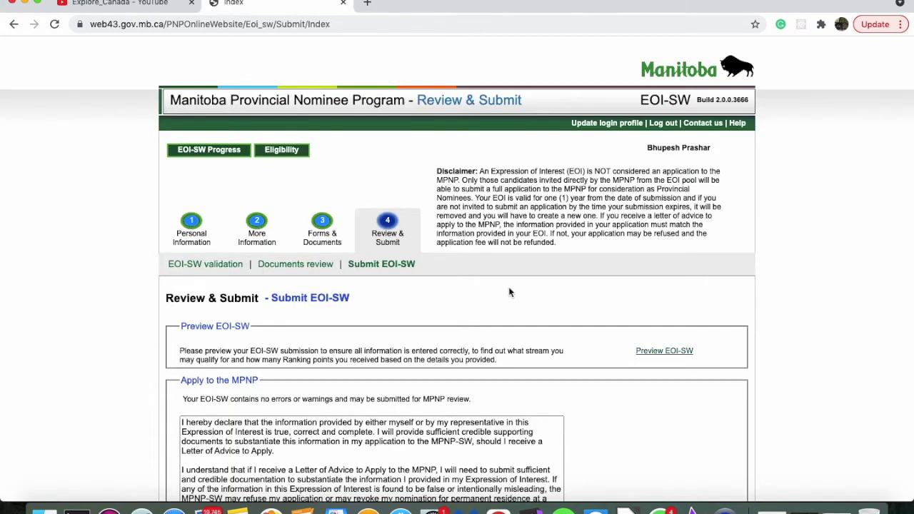
# Step: Look over the declaration and submission area under Apply to the MPNP
pyautogui.scroll(-2, 511, 291)
pyautogui.scroll(-1, 510, 292)
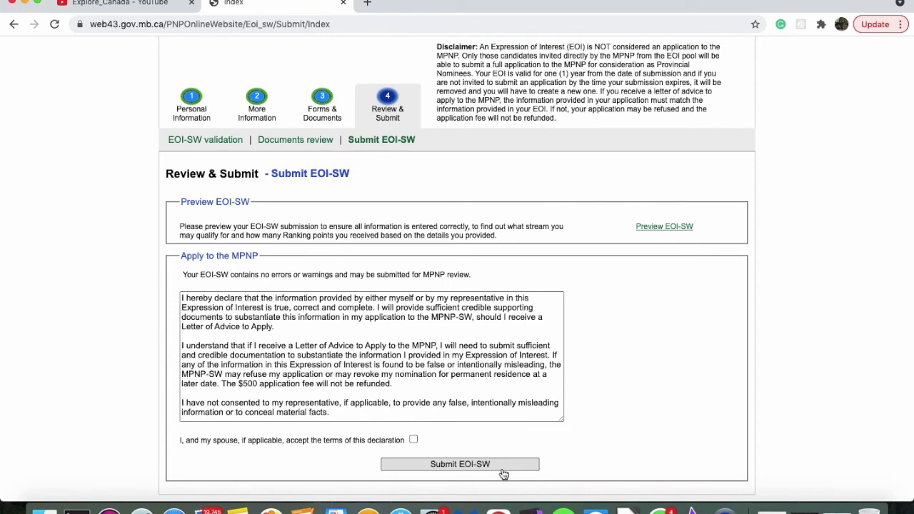
pyautogui.scroll(3, 504, 475)
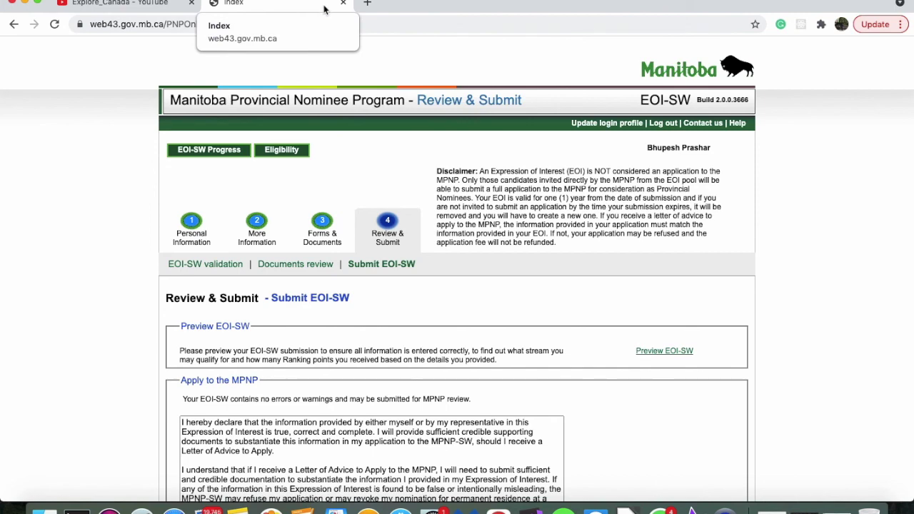
pyautogui.click(368, 3)
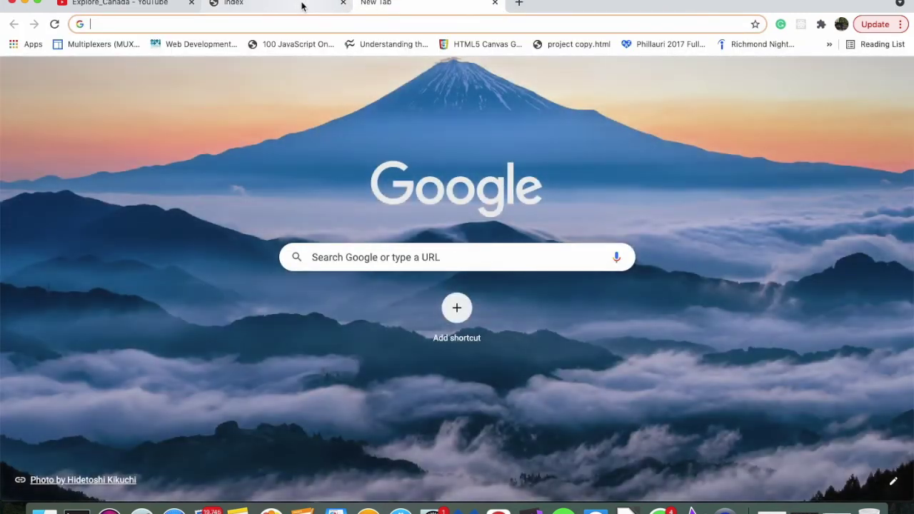
pyautogui.click(303, 6)
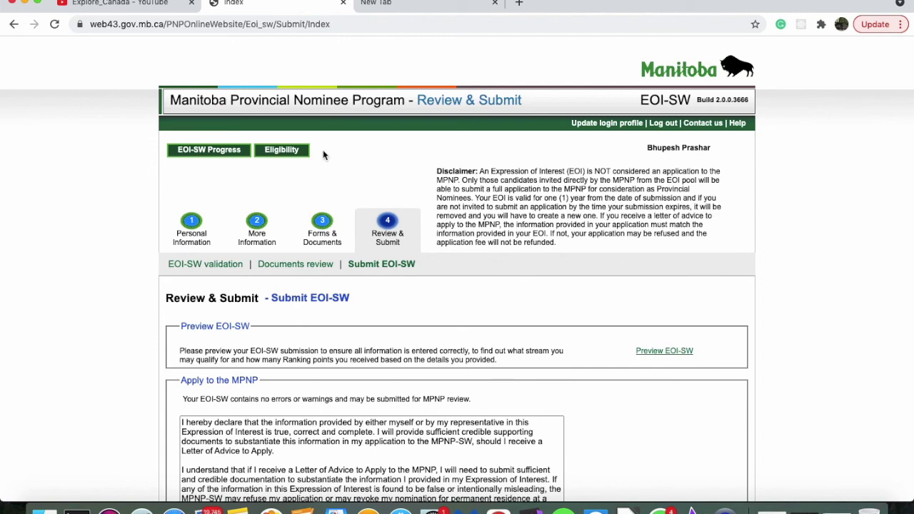
# Step: Read through the MPNP declaration text, tick the acceptance of its terms and clear it again without submitting
pyautogui.scroll(-5, 389, 304)
pyautogui.scroll(-8, 395, 315)
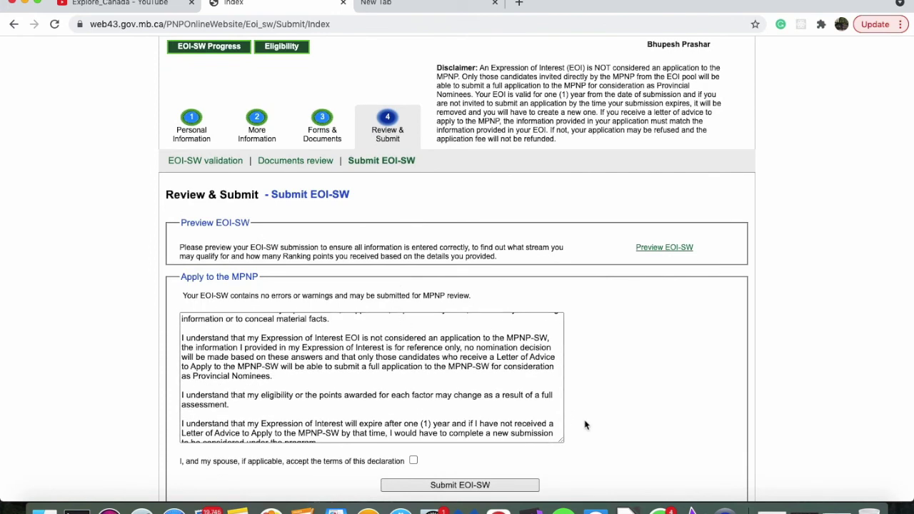
pyautogui.scroll(2, 472, 388)
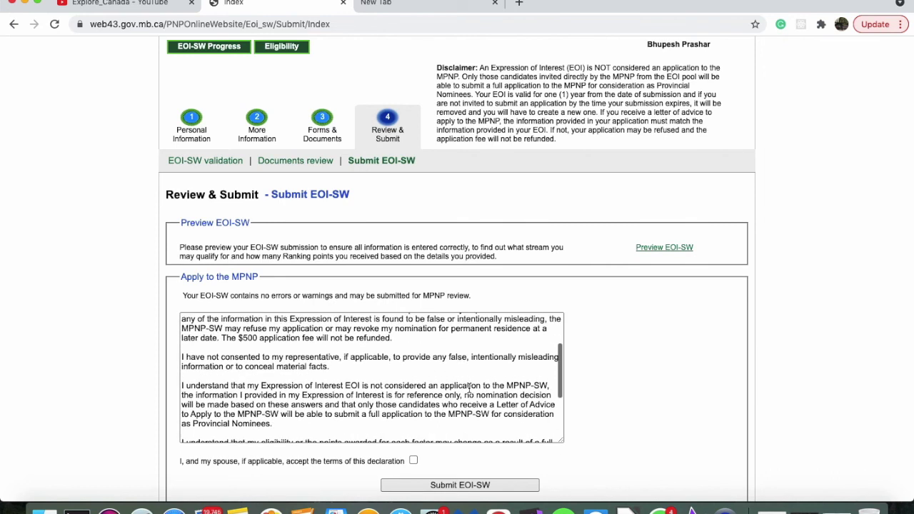
pyautogui.click(414, 461)
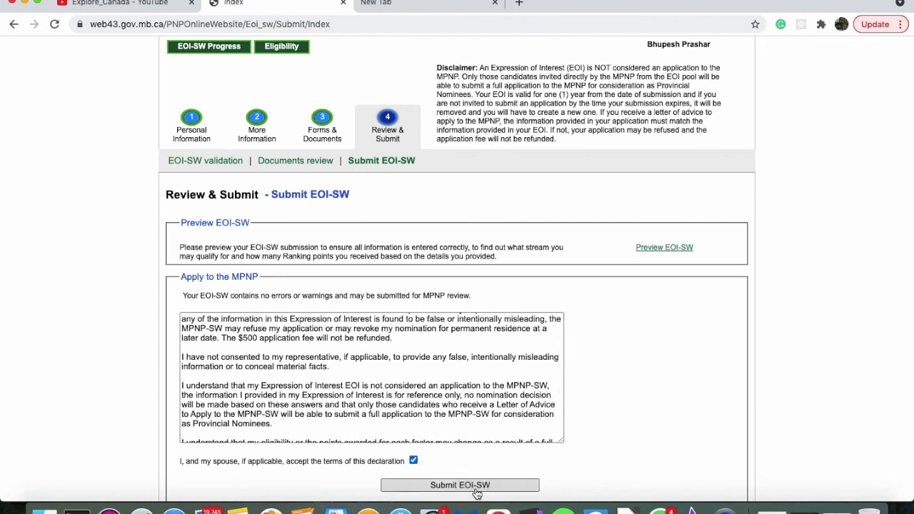
pyautogui.click(414, 462)
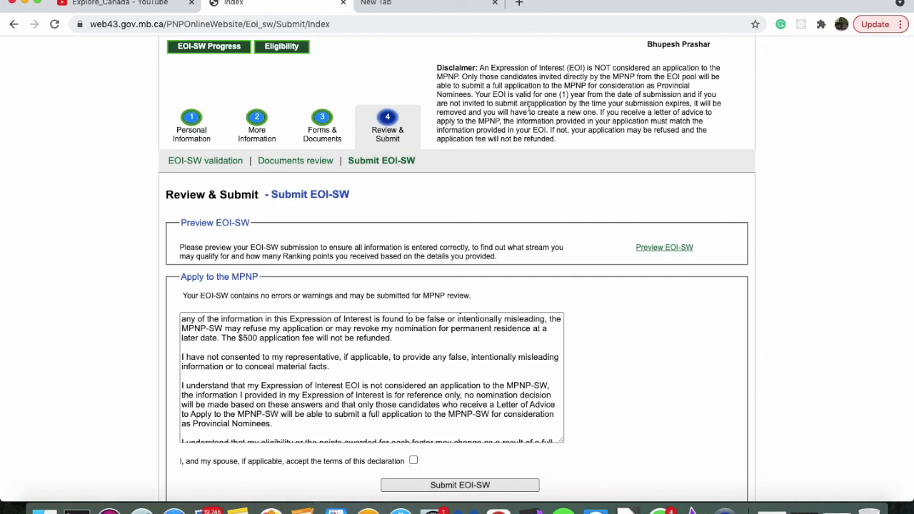
# Step: Return from the Submit EOI-SW page to the Personal Information section
pyautogui.scroll(3, 530, 105)
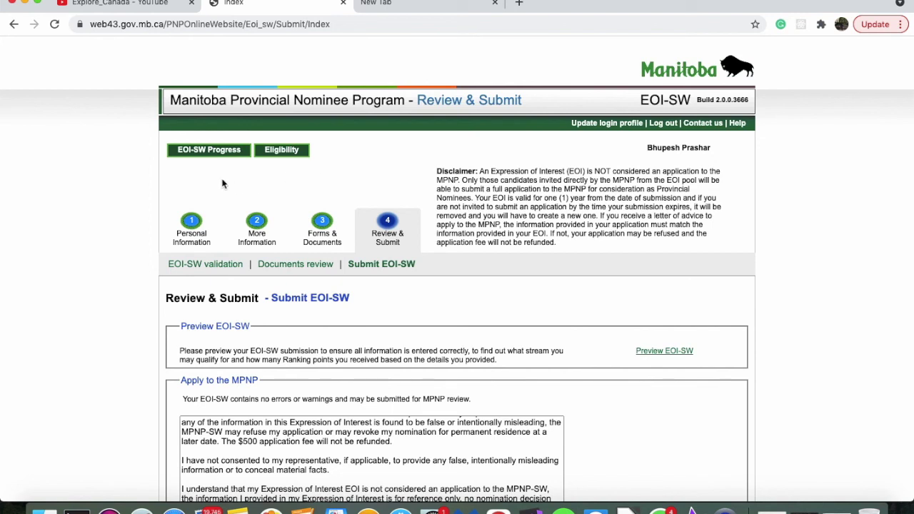
pyautogui.click(198, 227)
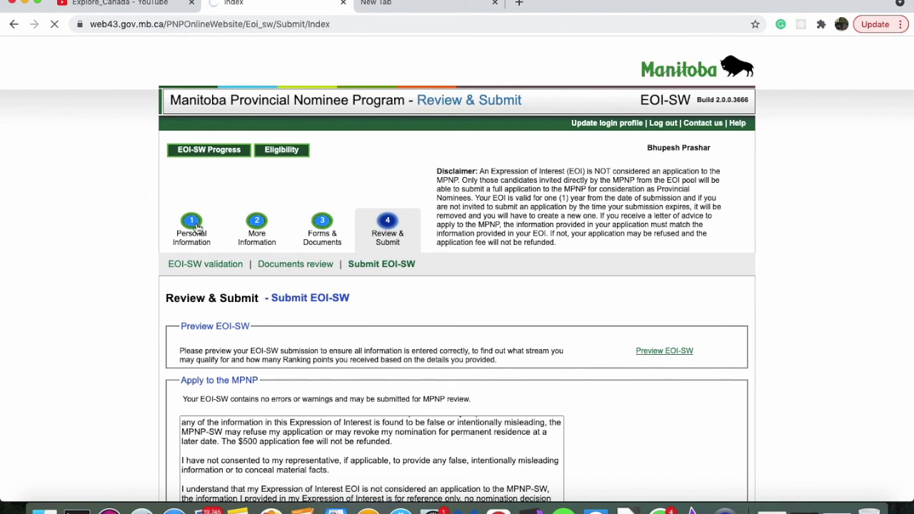